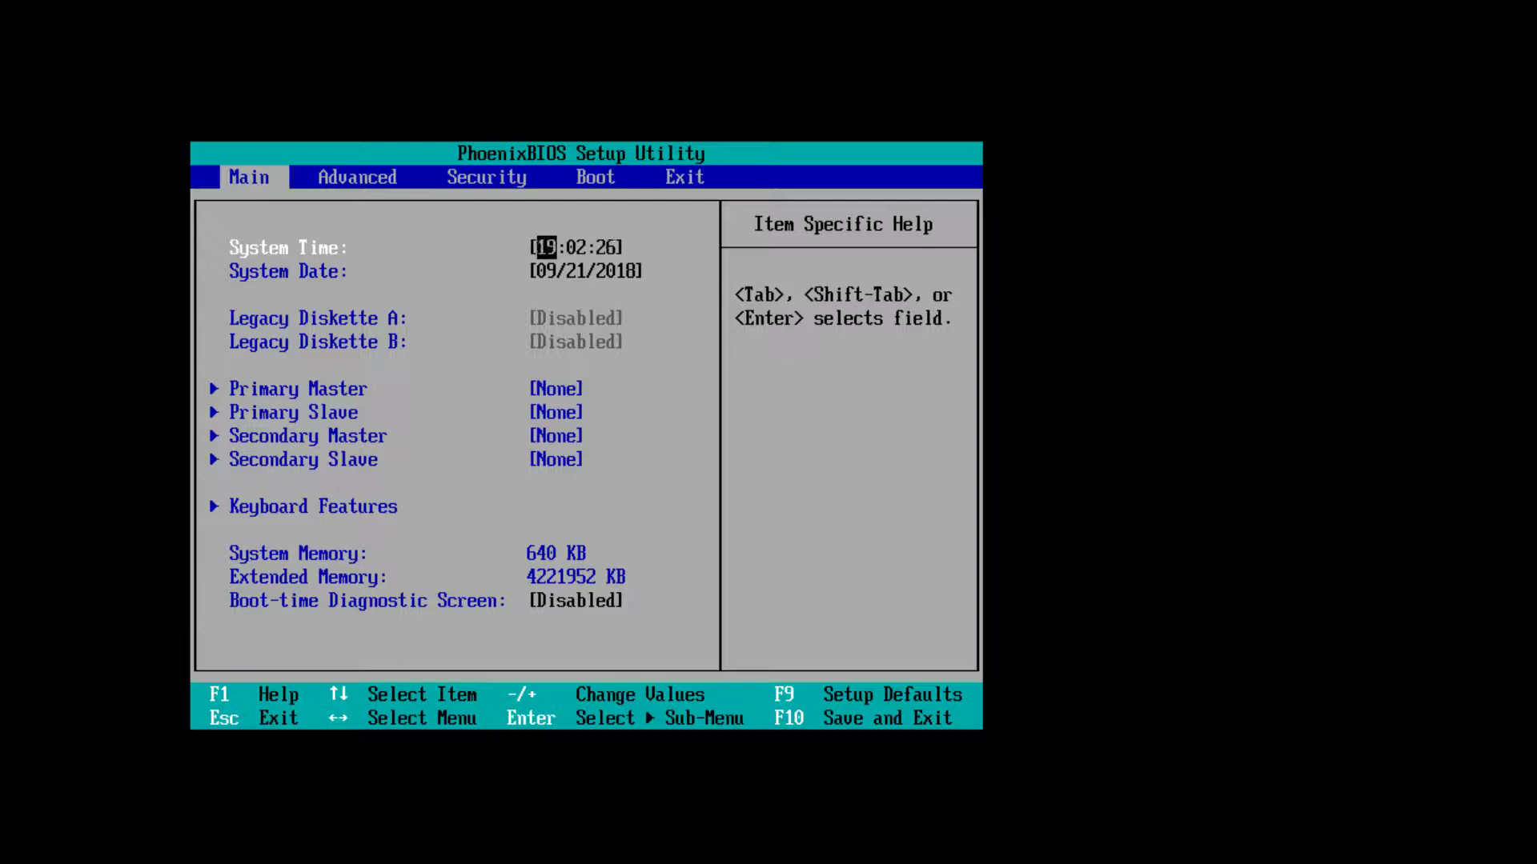
# Step: Set the hour of the system time to 10 in the BIOS setup
pyautogui.press('-')
pyautogui.press('-')
pyautogui.press('Down')
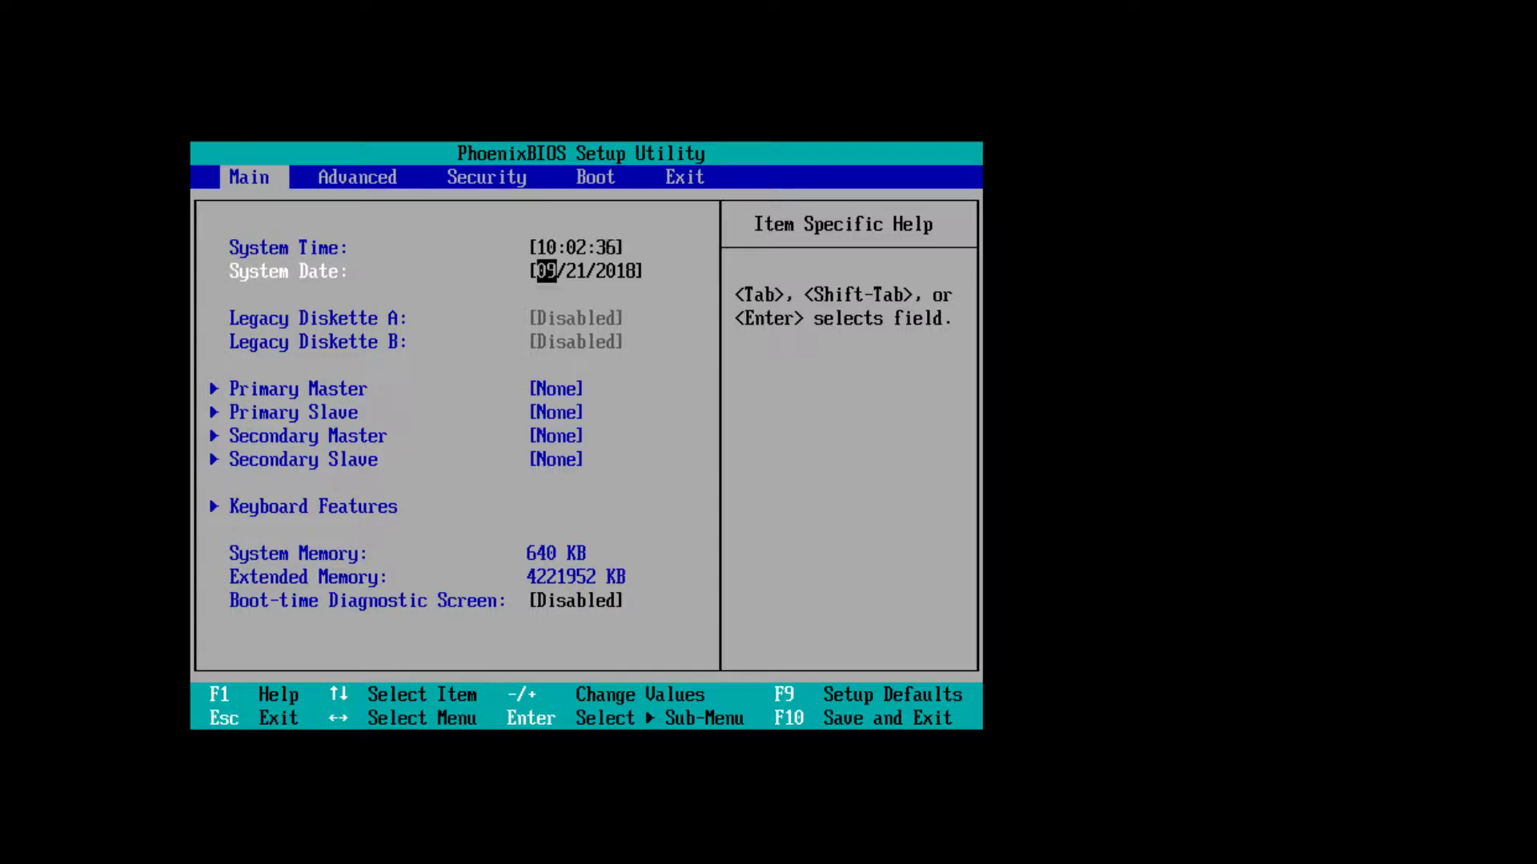
# Step: Set the month of the system date to 03 and the day to 22
pyautogui.press('-')
pyautogui.press('-')
pyautogui.press('-')
pyautogui.press('-')
pyautogui.press('-')
pyautogui.press('Tab')
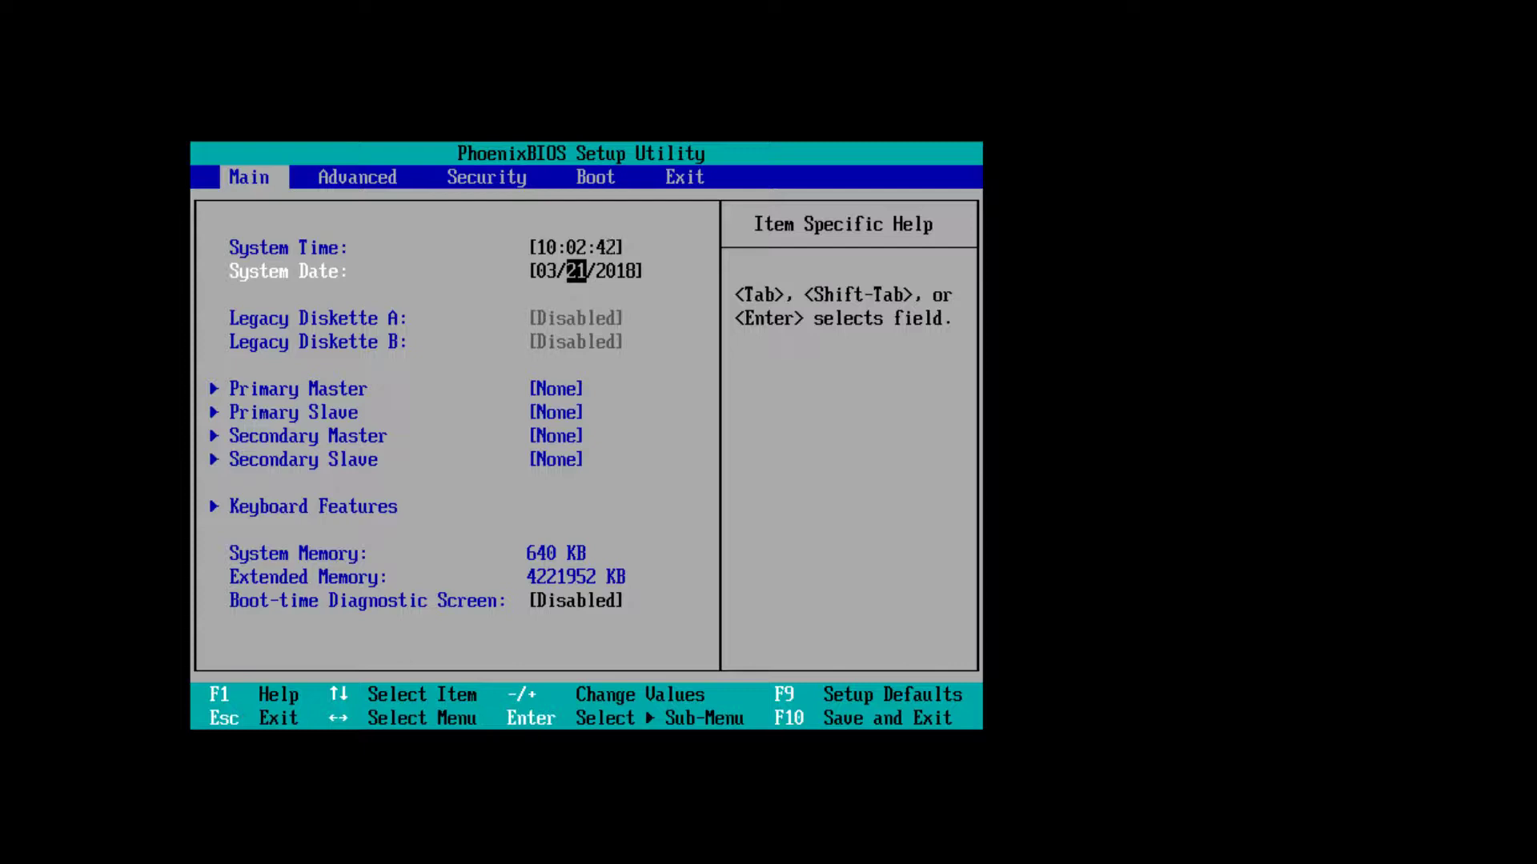
pyautogui.press('+')
pyautogui.press('Tab')
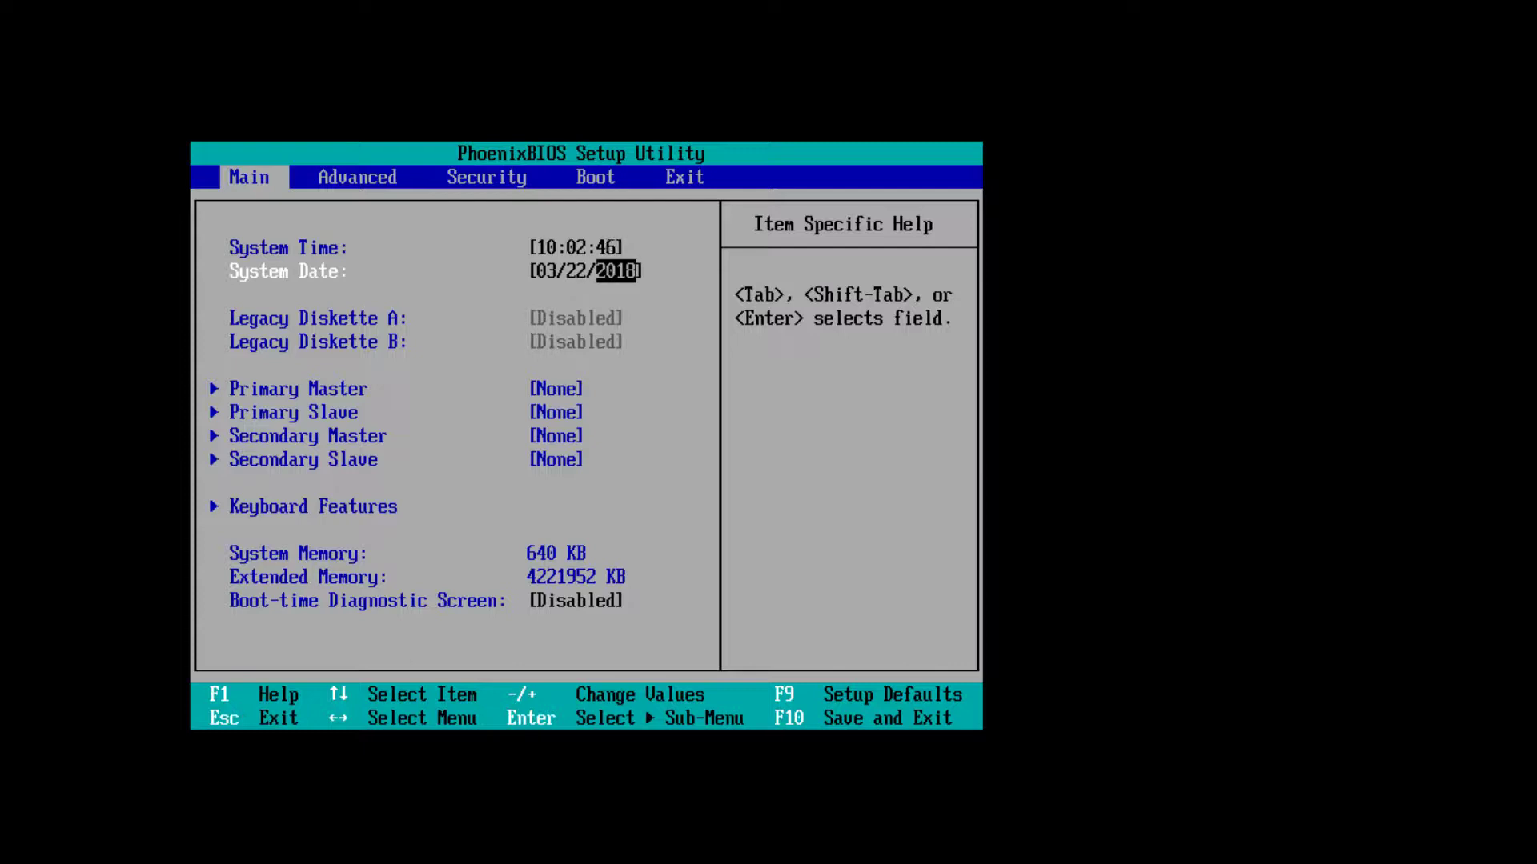
# Step: Set the year of the system date to 2006, and save the configuration changes while exiting the setup
pyautogui.press('-')
pyautogui.press('-')
pyautogui.press('-')
pyautogui.press('-')
pyautogui.press('-')
pyautogui.press('-')
pyautogui.press('-')
pyautogui.press('-')
pyautogui.press('-')
pyautogui.press('-')
pyautogui.press('-')
pyautogui.press('-')
pyautogui.press('F10')
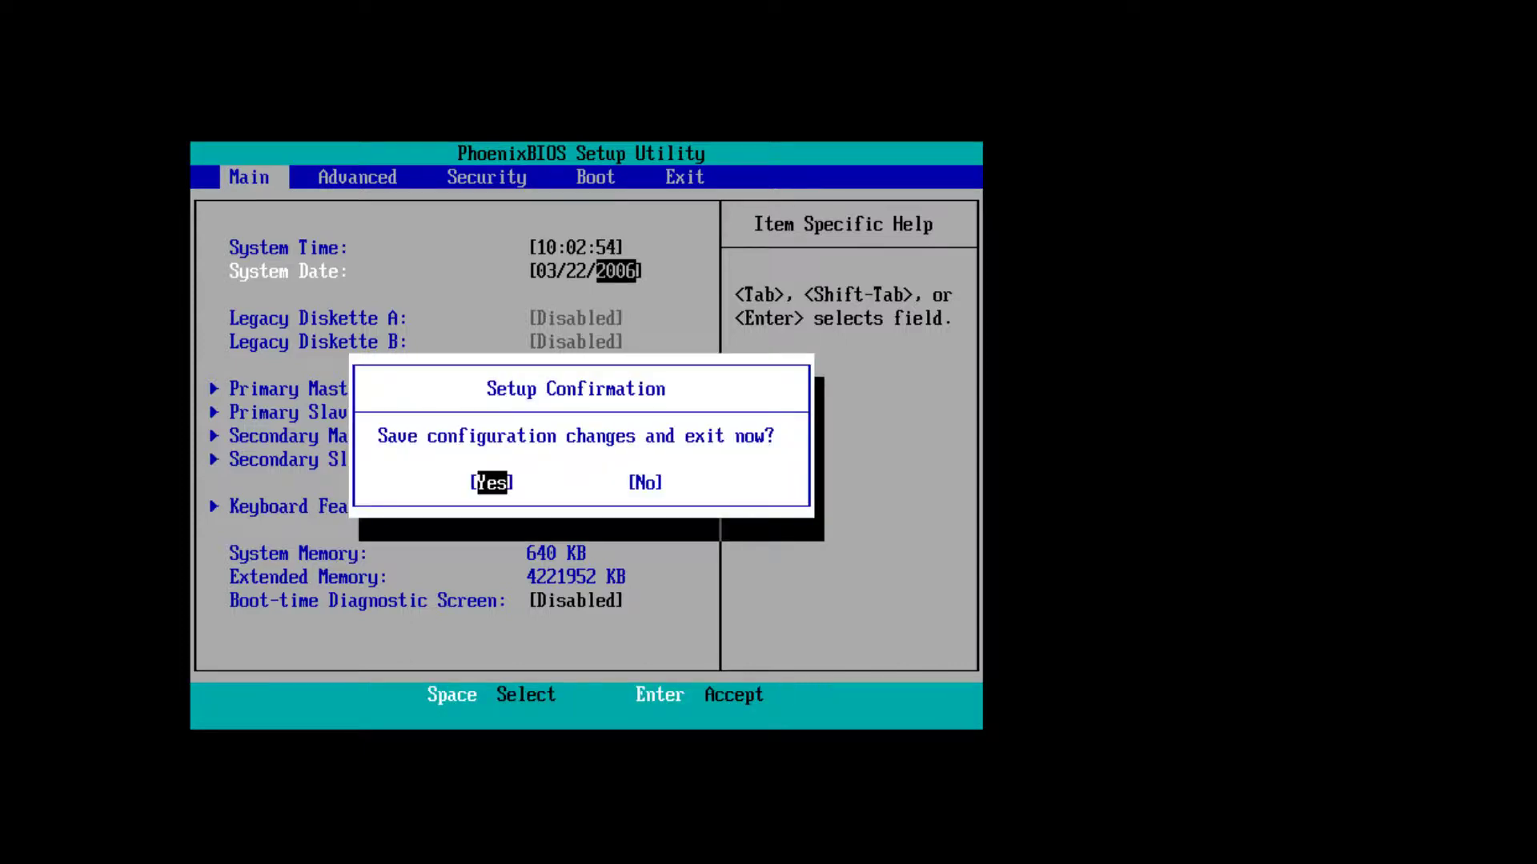
pyautogui.press('Return')
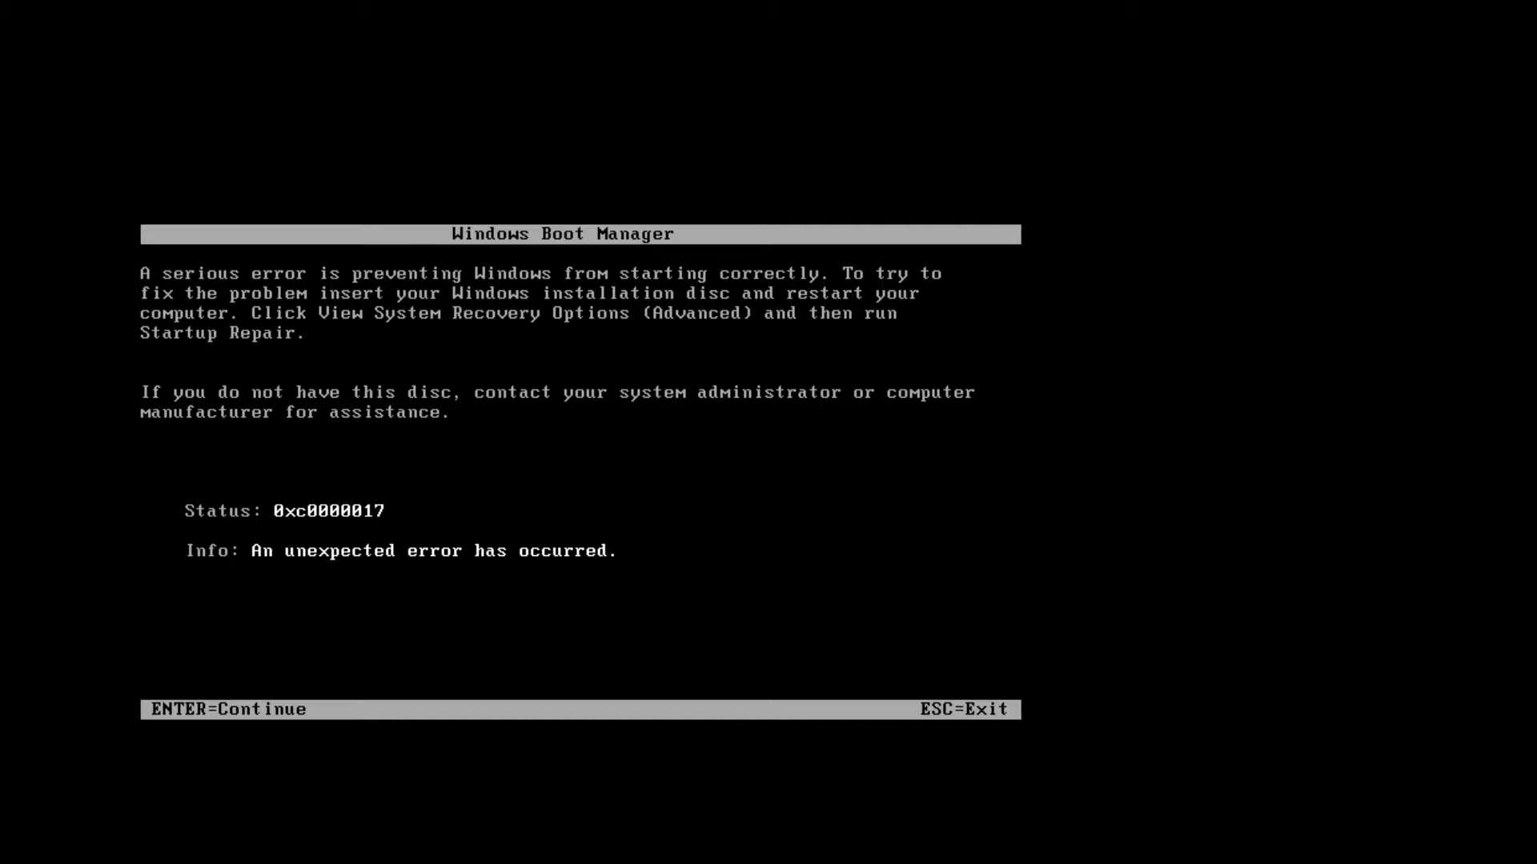
# Step: Restart into the BIOS setup from the boot error and set the system time's hour to 21, saving the changes on exit
pyautogui.press('Escape')
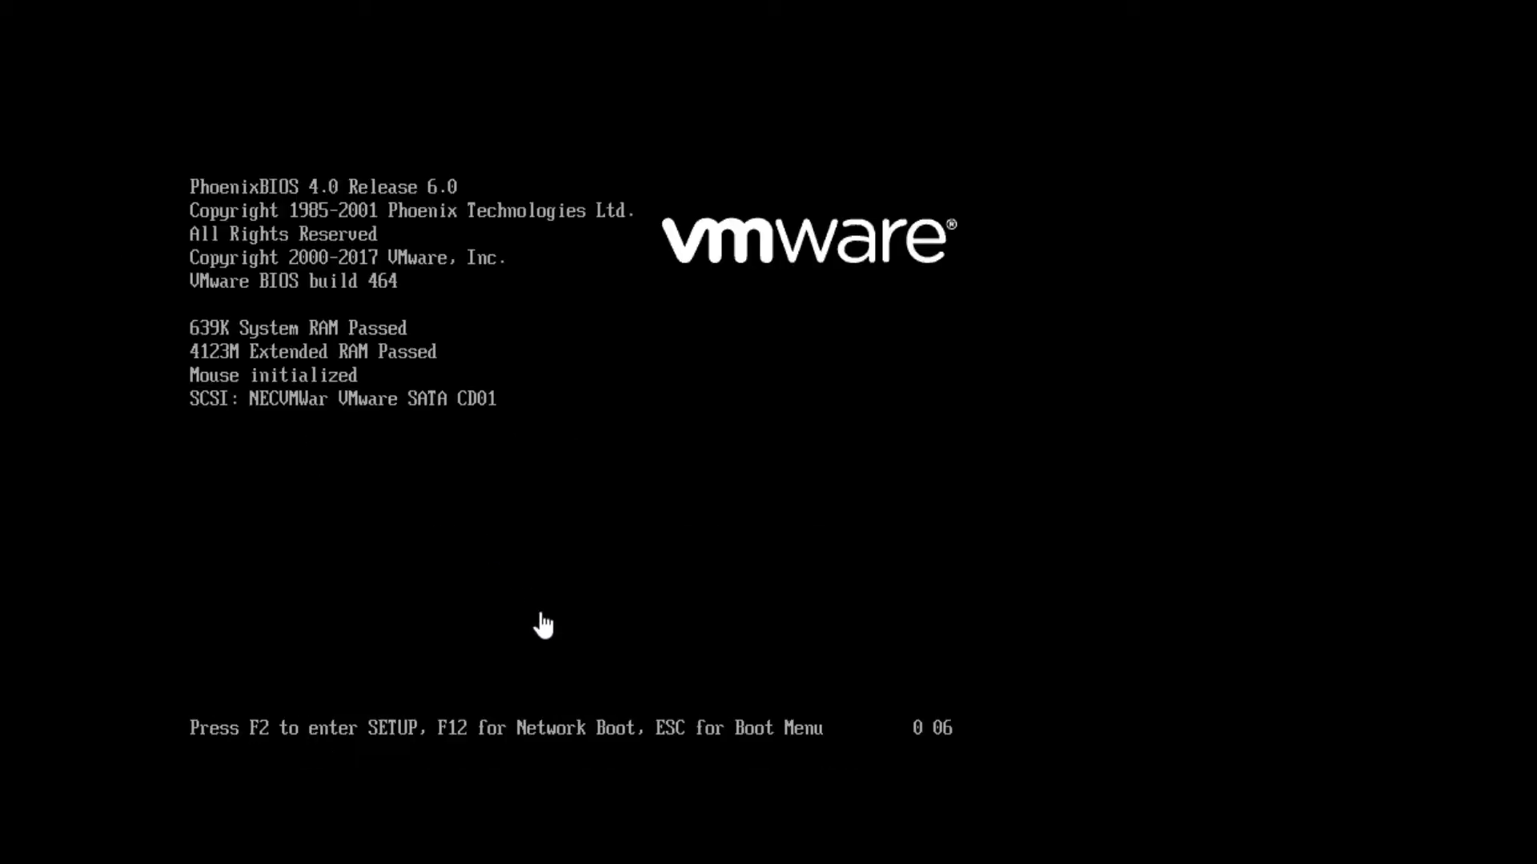
pyautogui.press('F2')
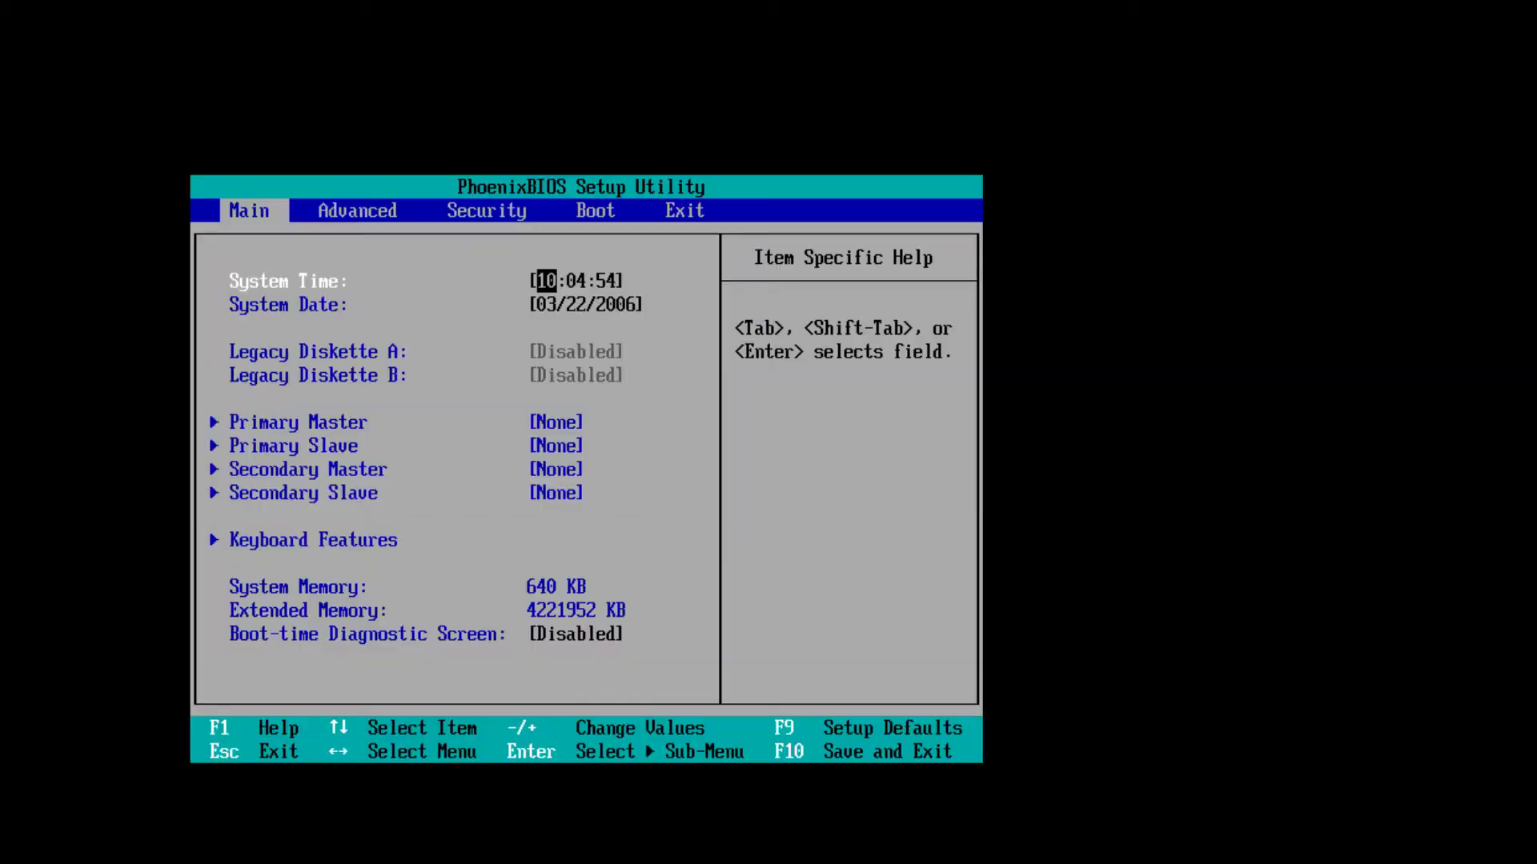
pyautogui.press('Down')
pyautogui.press('Up')
pyautogui.write('061620')
pyautogui.press('+')
pyautogui.press('F10')
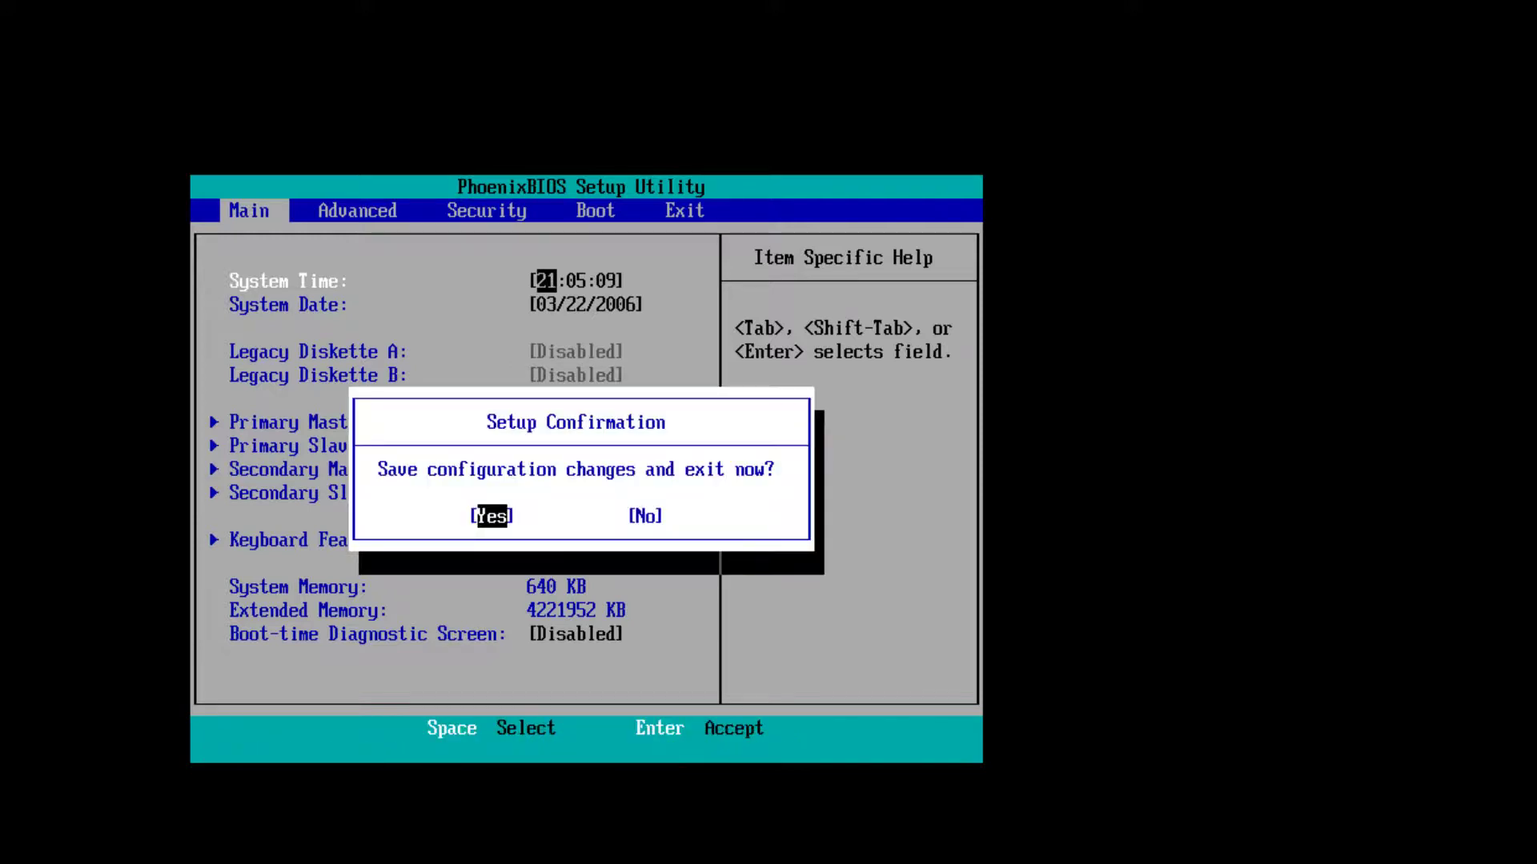
pyautogui.press('Return')
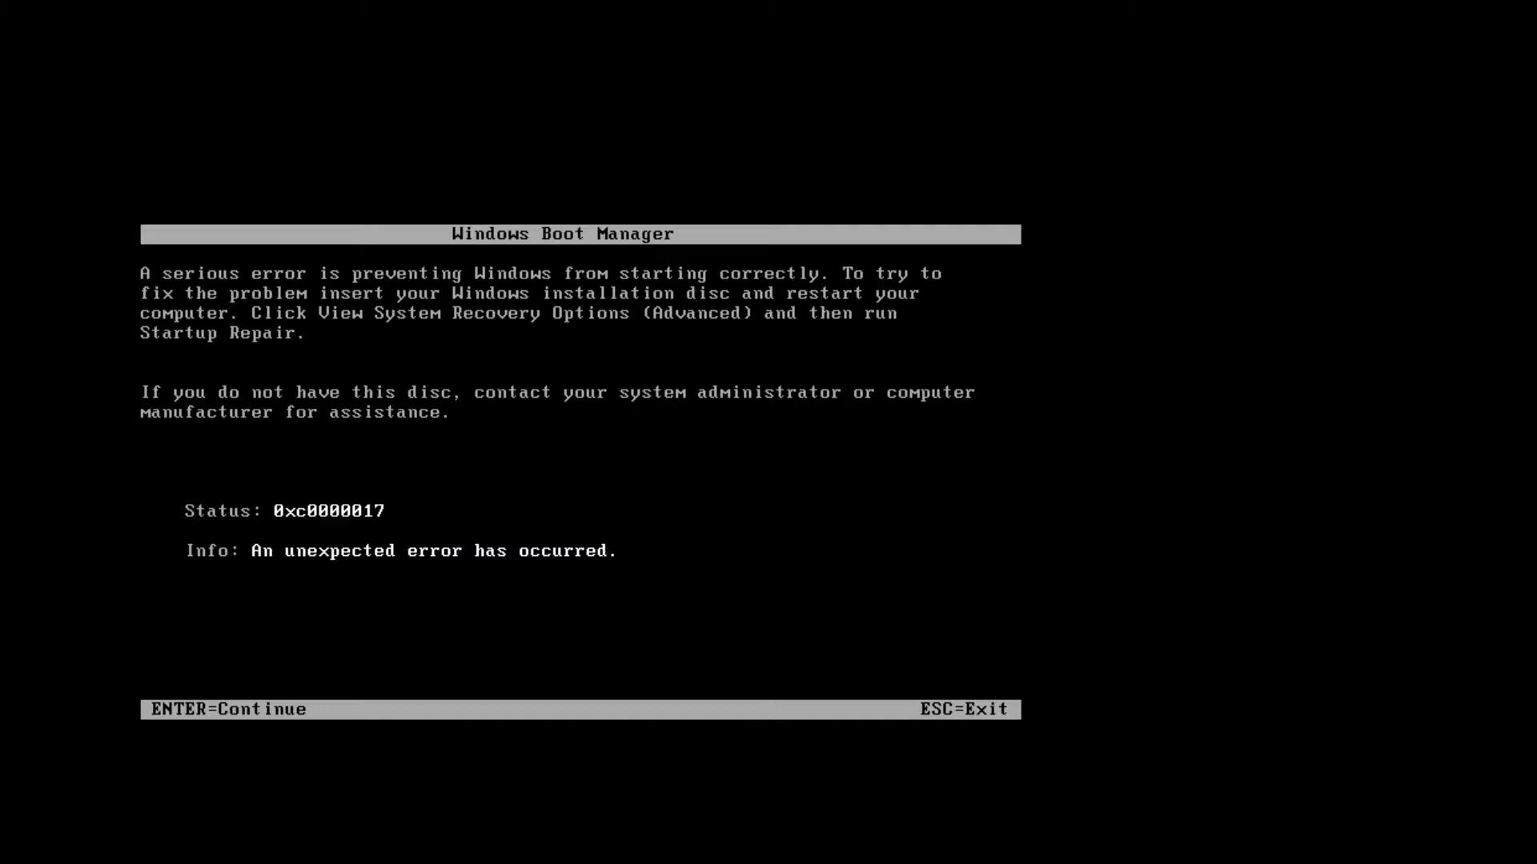
# Step: Continue past the Windows Boot Manager error screen
pyautogui.press('Return')
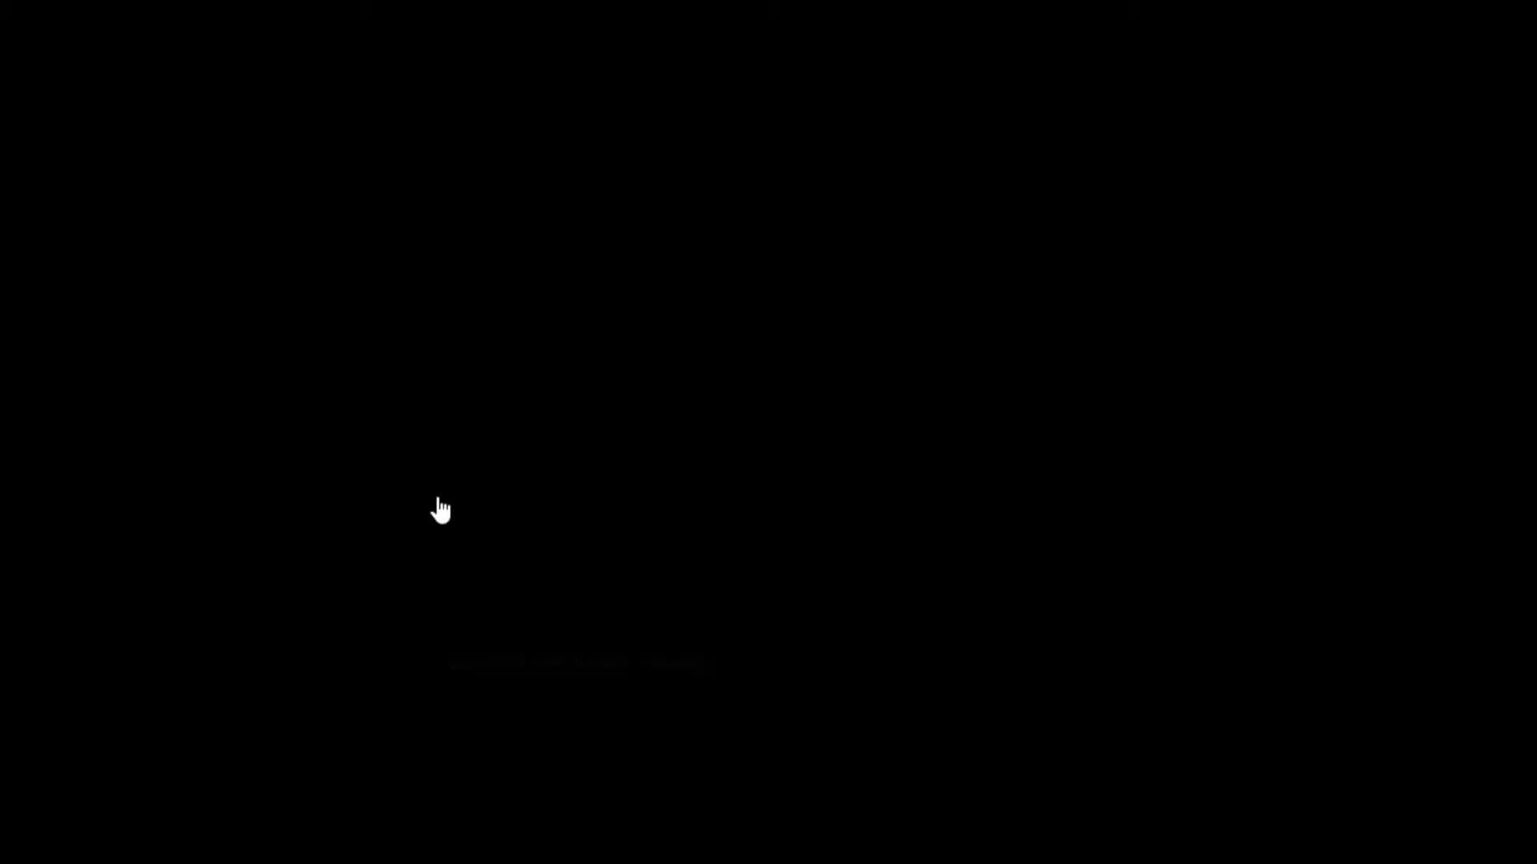